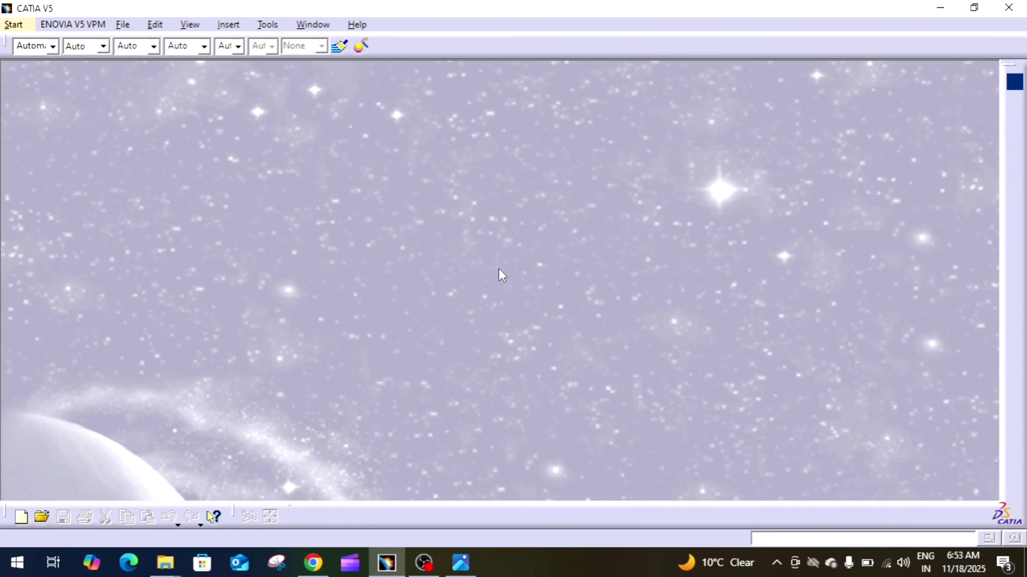
# Create a new Part Design part named "3D exercise-3".
pyautogui.click(14, 25)
pyautogui.moveTo(63, 59)
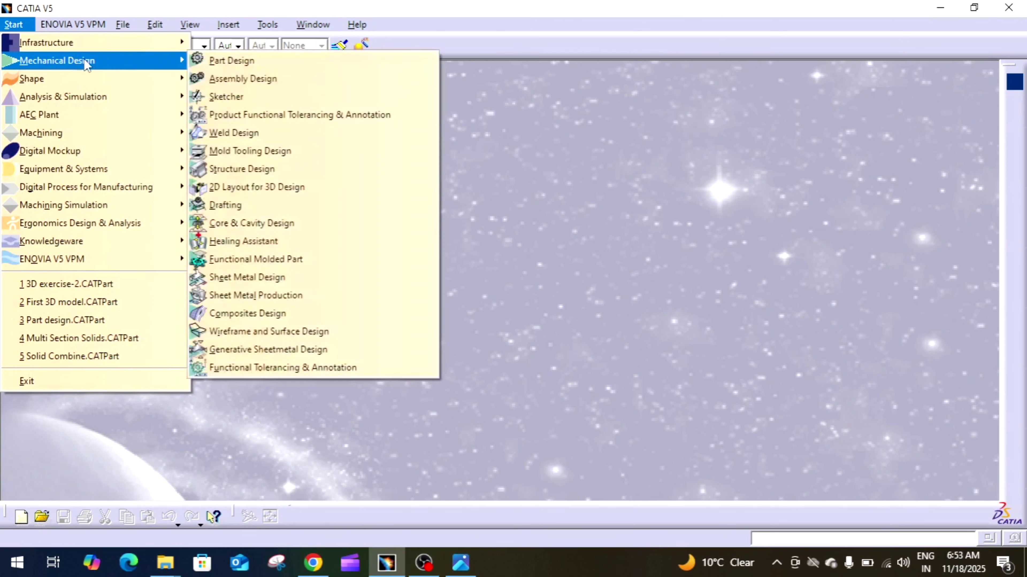
pyautogui.click(230, 61)
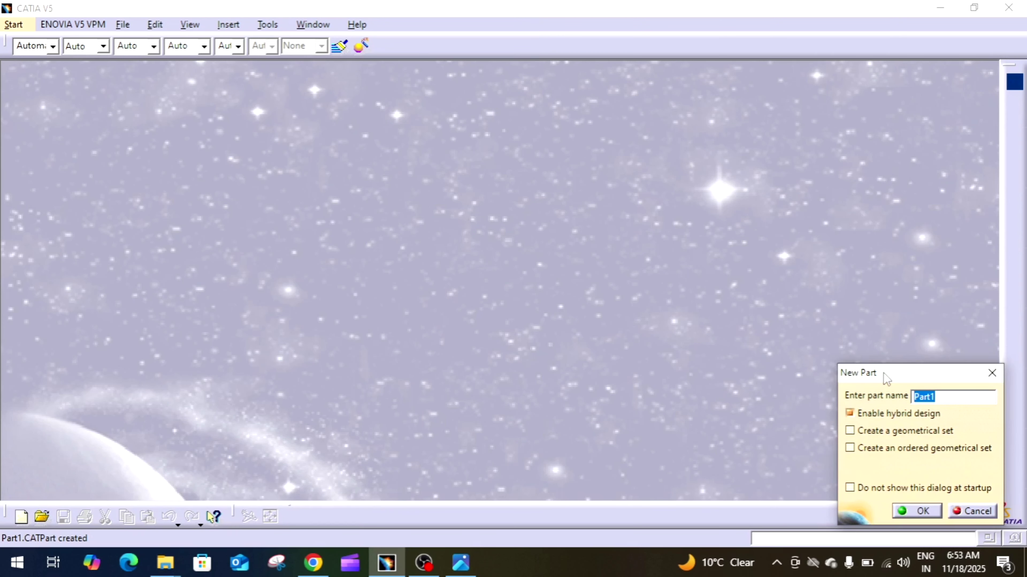
pyautogui.write('3D exercise-3')
pyautogui.press('Return')
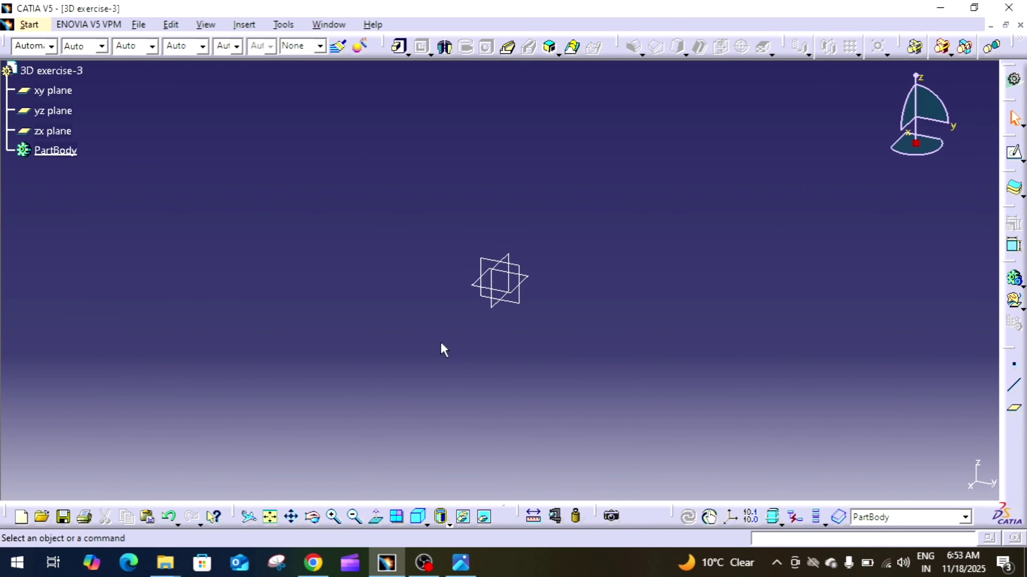
# Check the reference drawing and sketch a rectangle about 55 by 88 mm on the xy plane with its lower edge on the horizontal axis.
pyautogui.click(461, 563)
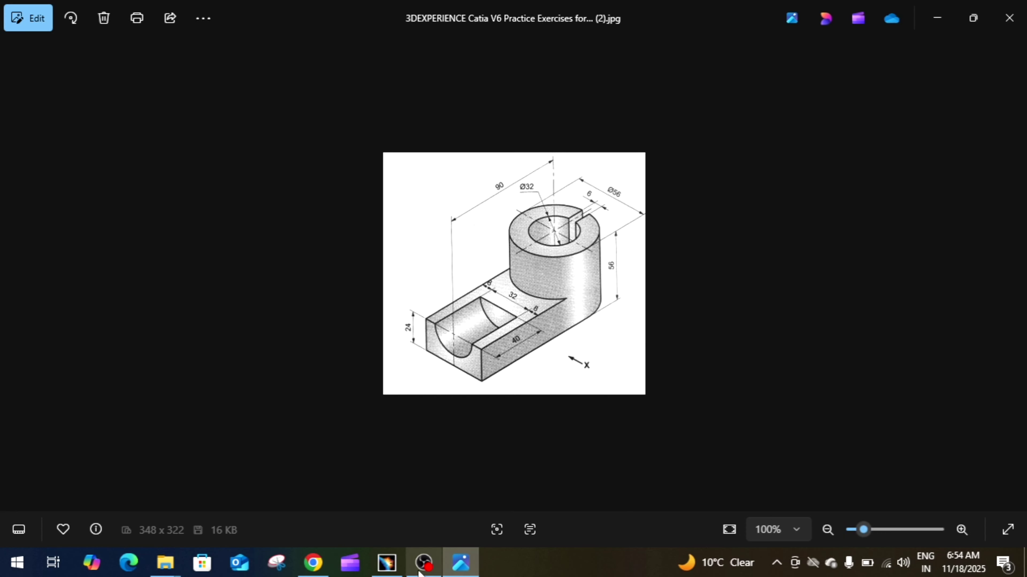
pyautogui.click(386, 563)
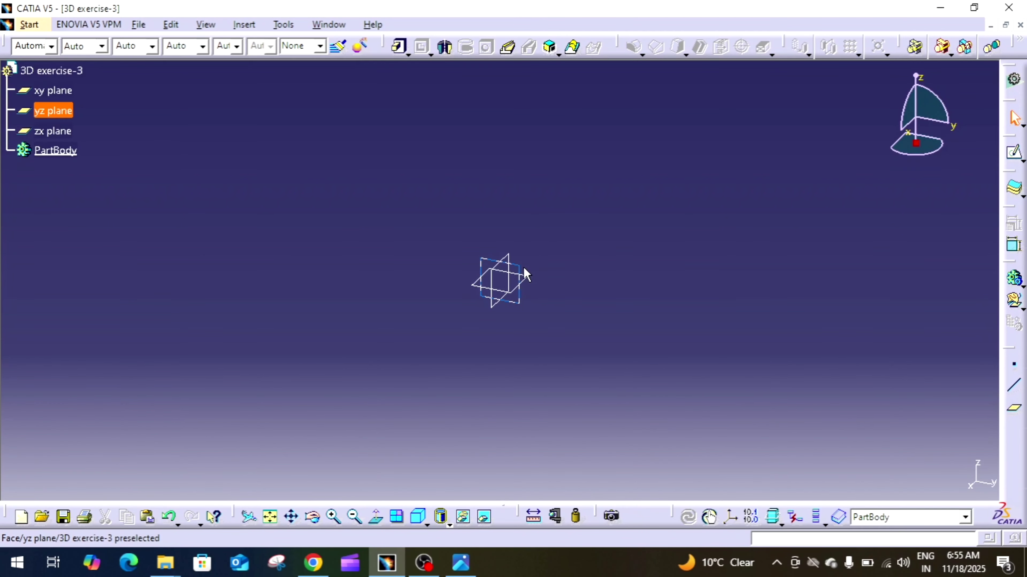
pyautogui.click(530, 279)
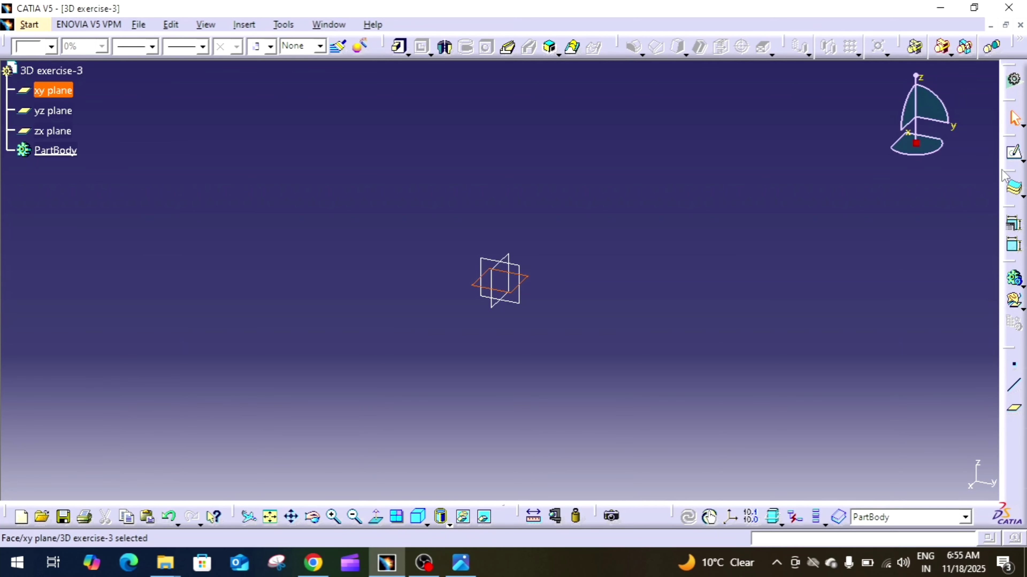
pyautogui.click(1012, 156)
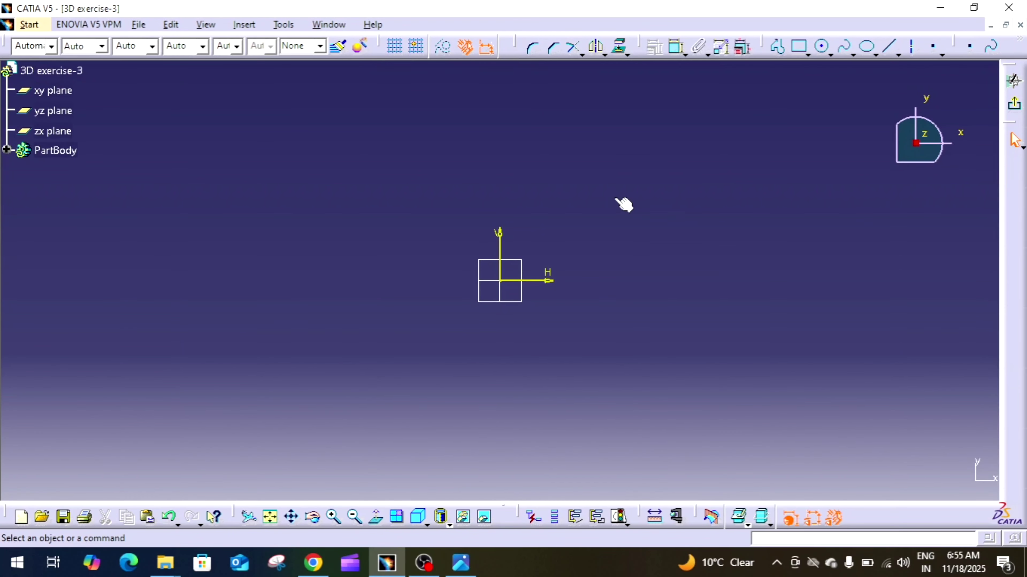
pyautogui.click(798, 47)
pyautogui.click(450, 120)
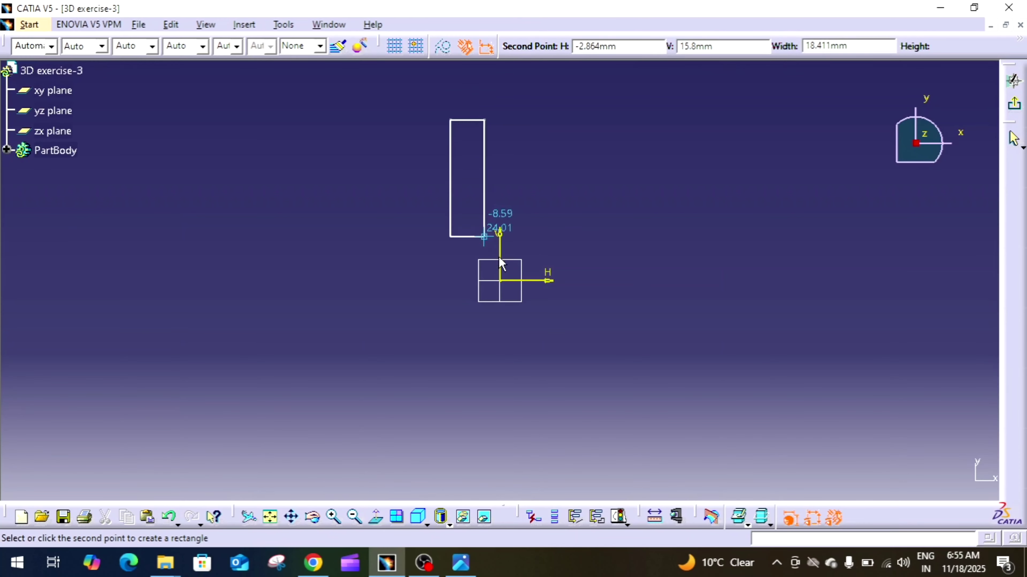
pyautogui.click(551, 281)
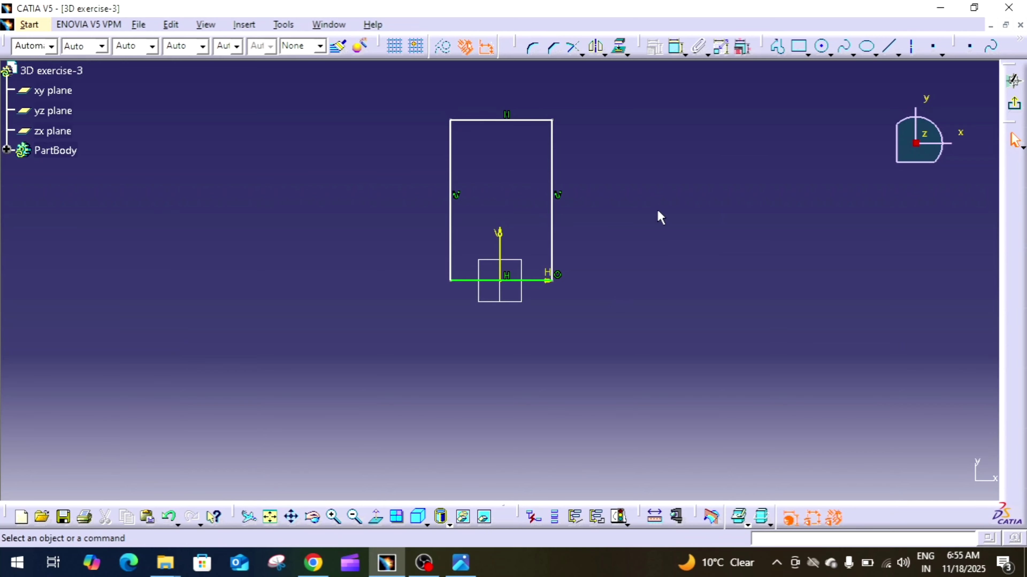
# Constrain the rectangle's two vertical sides to be symmetric about the sketch's vertical axis.
pyautogui.click(678, 53)
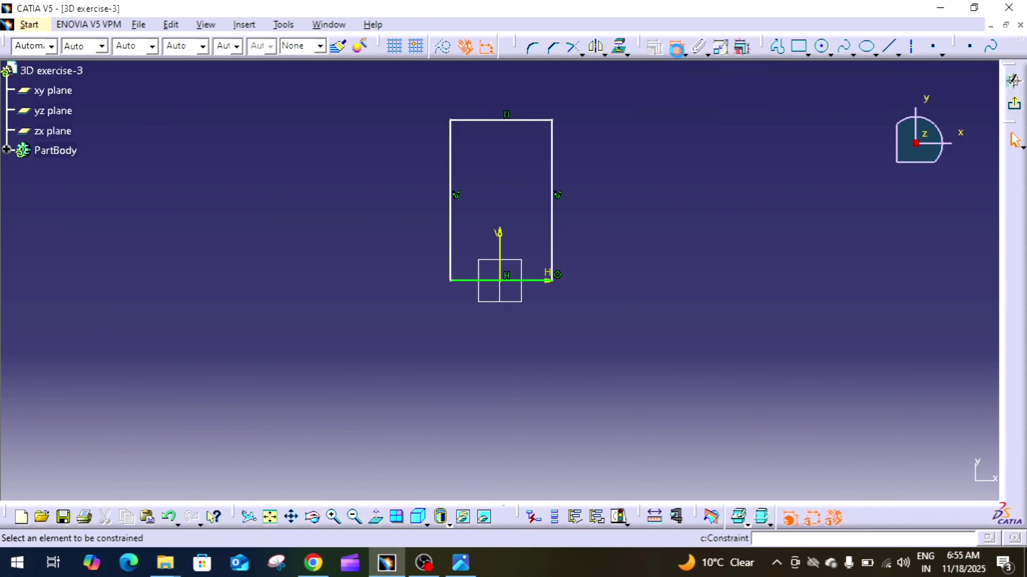
pyautogui.click(552, 265)
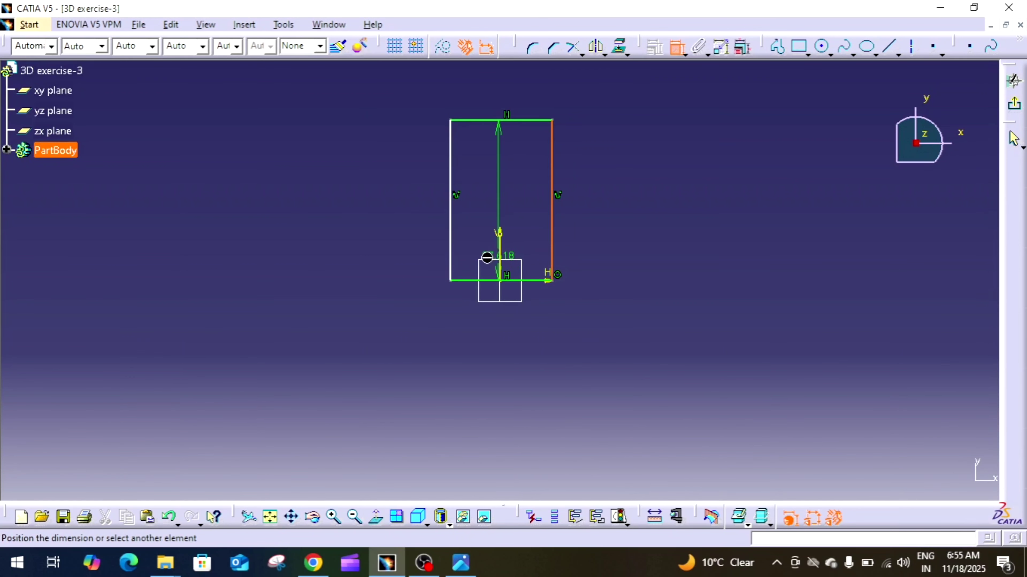
pyautogui.click(453, 233)
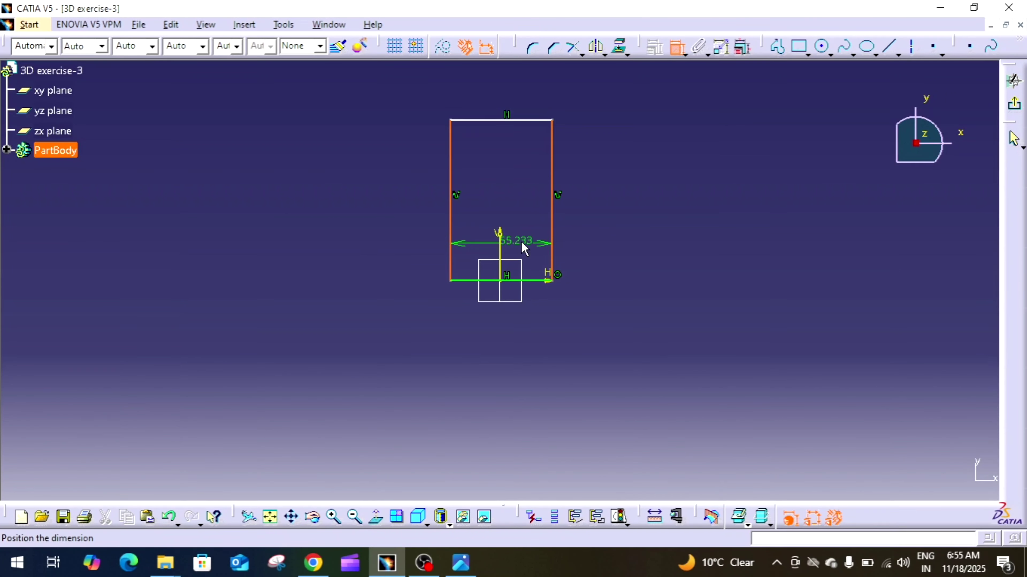
pyautogui.rightClick(525, 242)
pyautogui.click(579, 385)
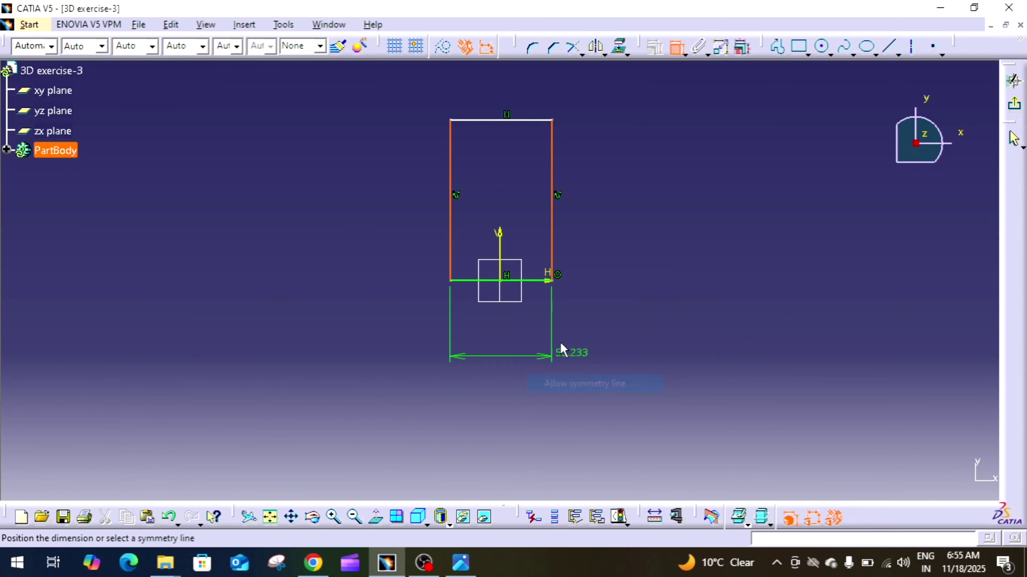
pyautogui.click(501, 239)
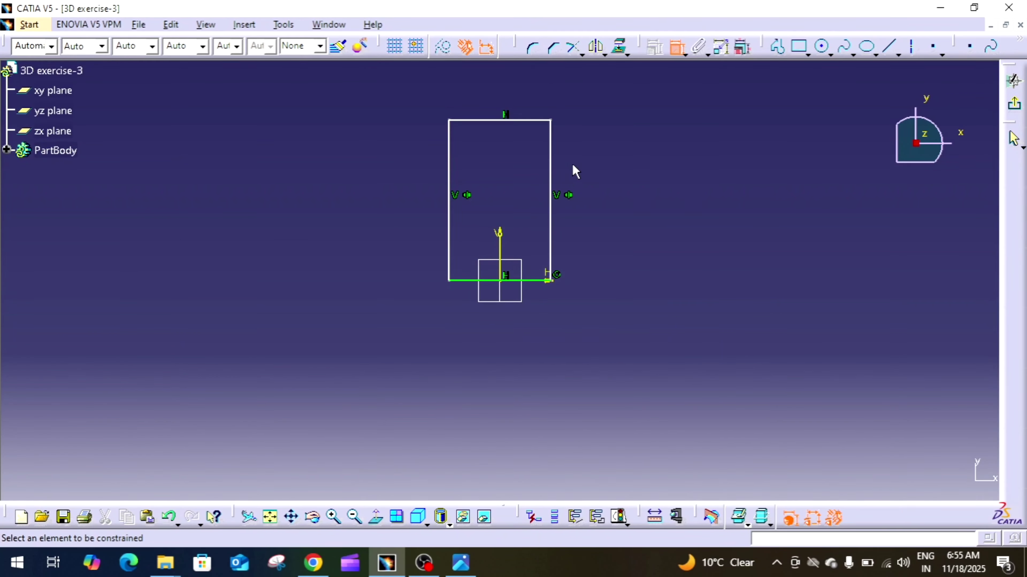
# Dimension the rectangle's lower edge and set its width to 56 mm.
pyautogui.click(530, 285)
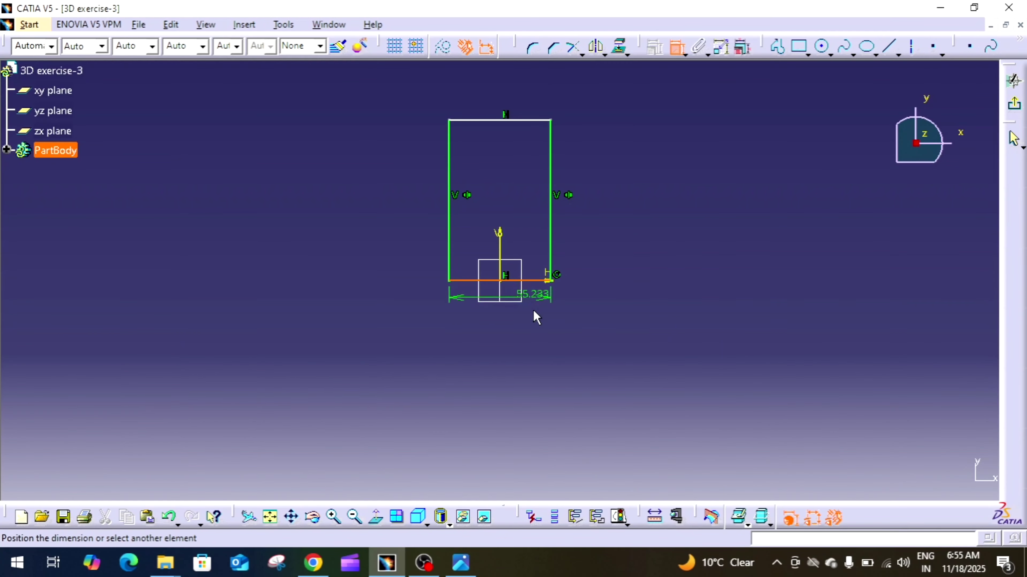
pyautogui.click(533, 323)
pyautogui.doubleClick(528, 322)
pyautogui.write('56mm')
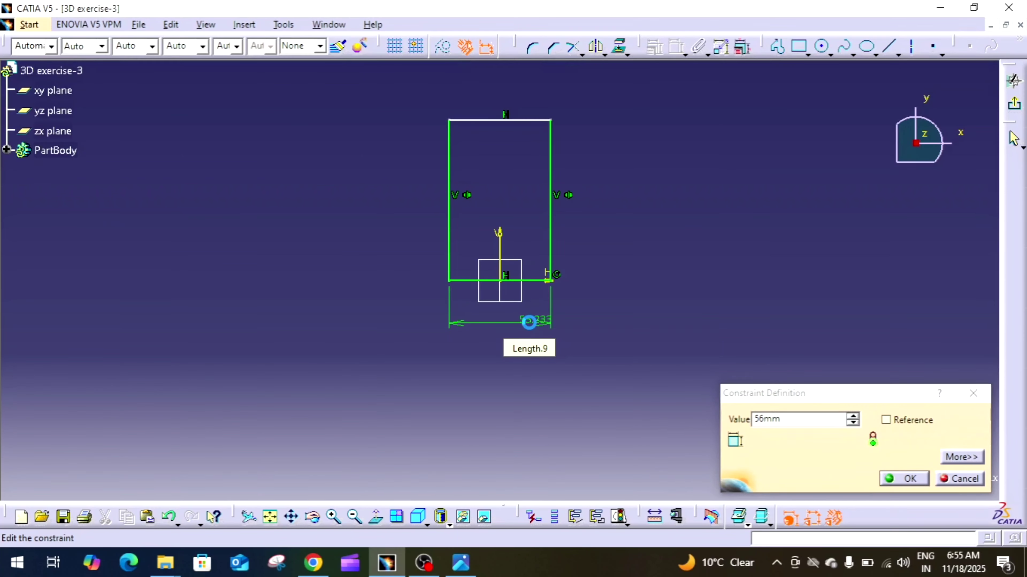
pyautogui.press('Return')
# Dimension the rectangle's vertical side as 90 mm and exit the sketch.
pyautogui.click(551, 235)
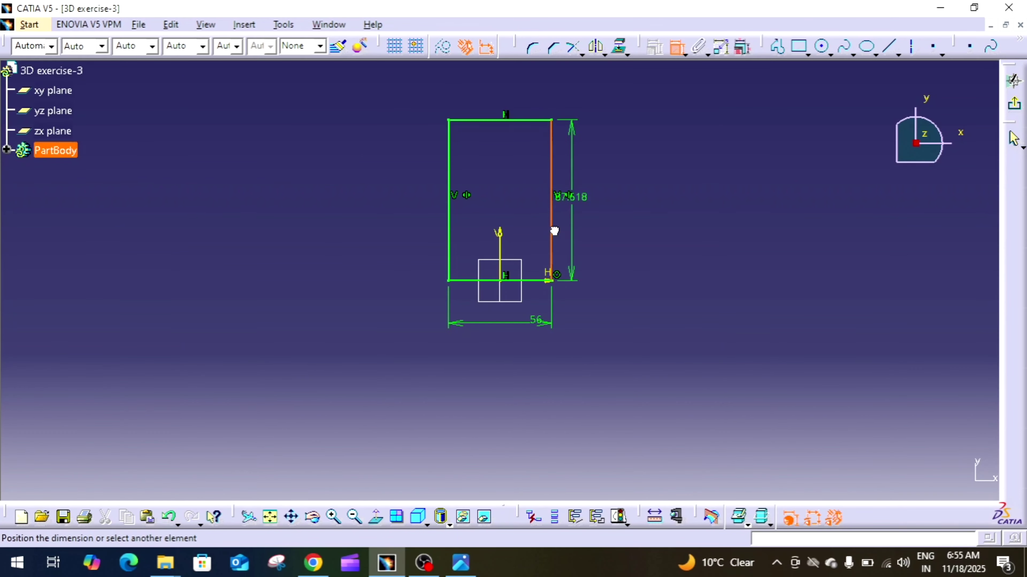
pyautogui.click(582, 231)
pyautogui.doubleClick(586, 228)
pyautogui.write('90mm')
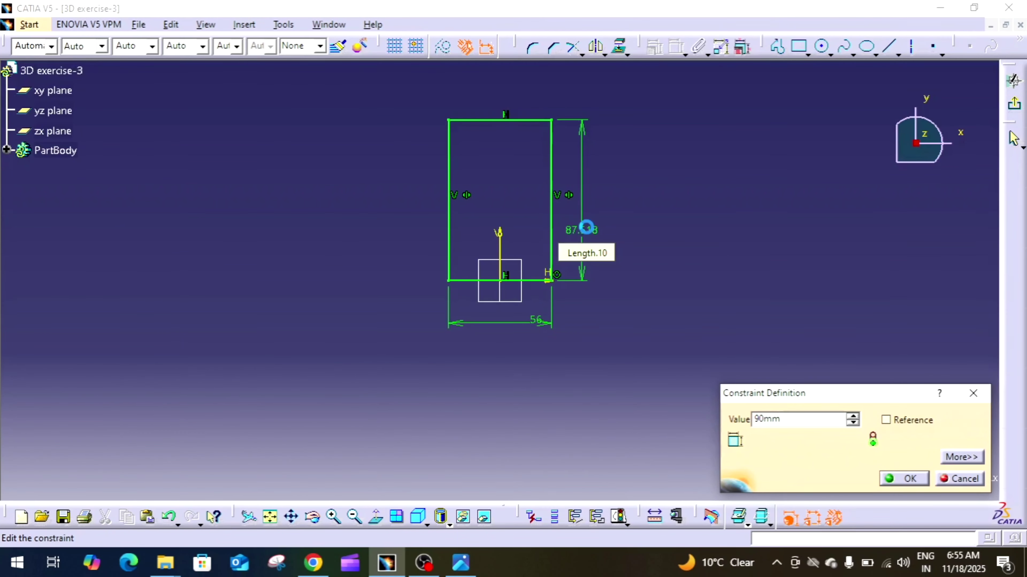
pyautogui.press('Return')
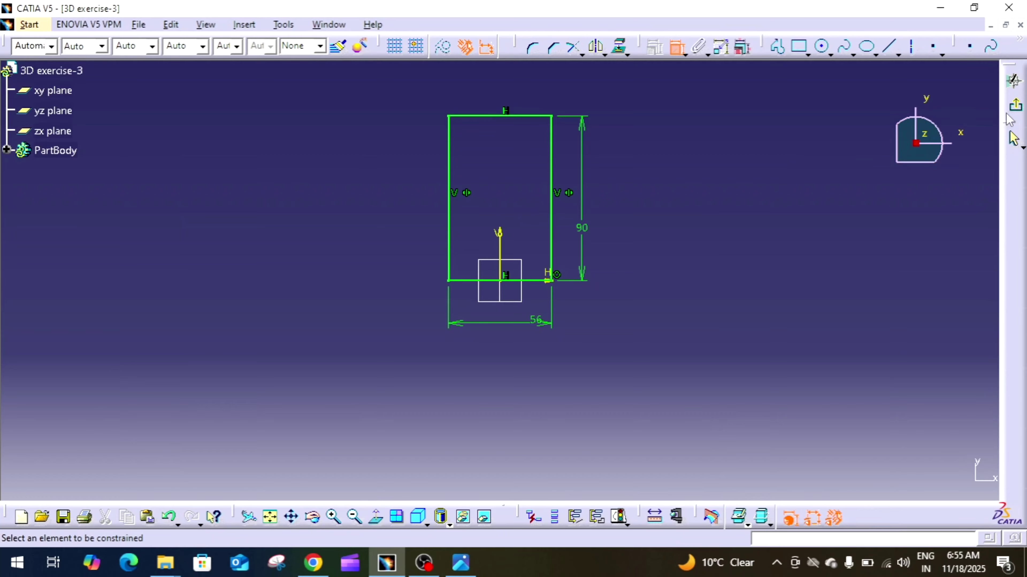
pyautogui.click(1013, 104)
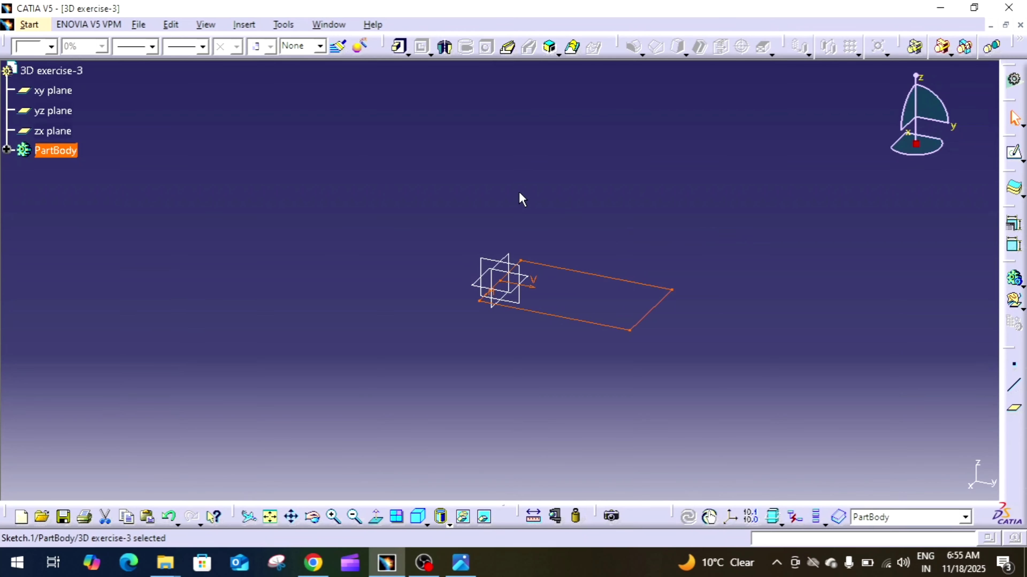
# Extrude the rectangle sketch as a 24 mm high pad.
pyautogui.click(401, 48)
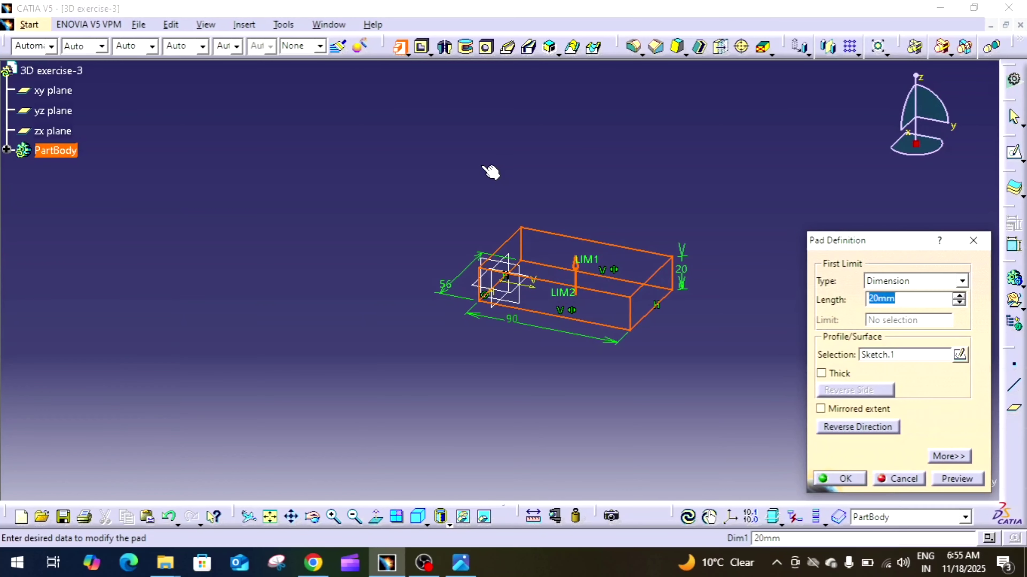
pyautogui.write('24')
pyautogui.press('Return')
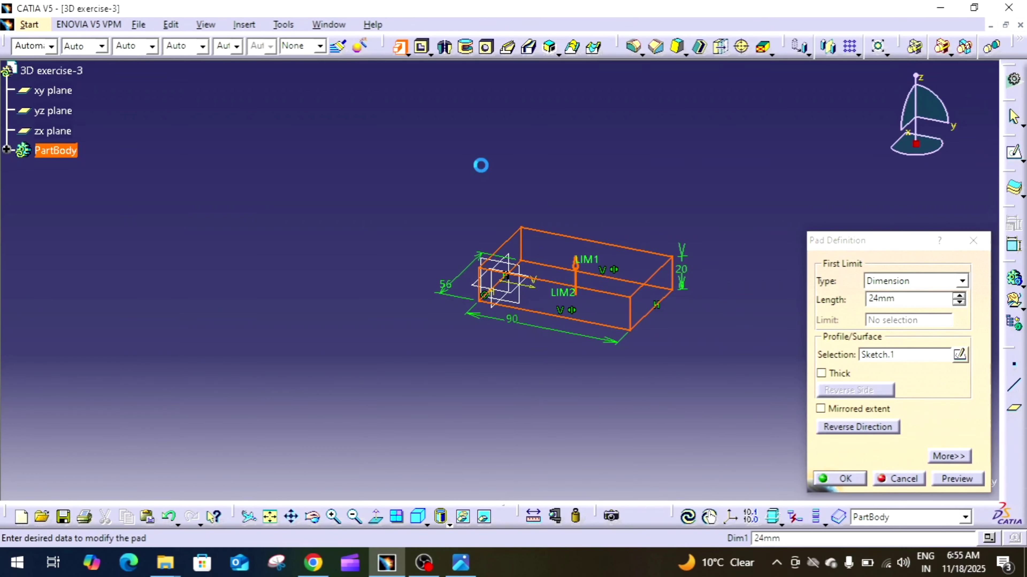
pyautogui.click(664, 435)
# Recheck the reference drawing and sketch a circle about 74 mm in diameter on the xy plane, centred at the origin.
pyautogui.click(460, 562)
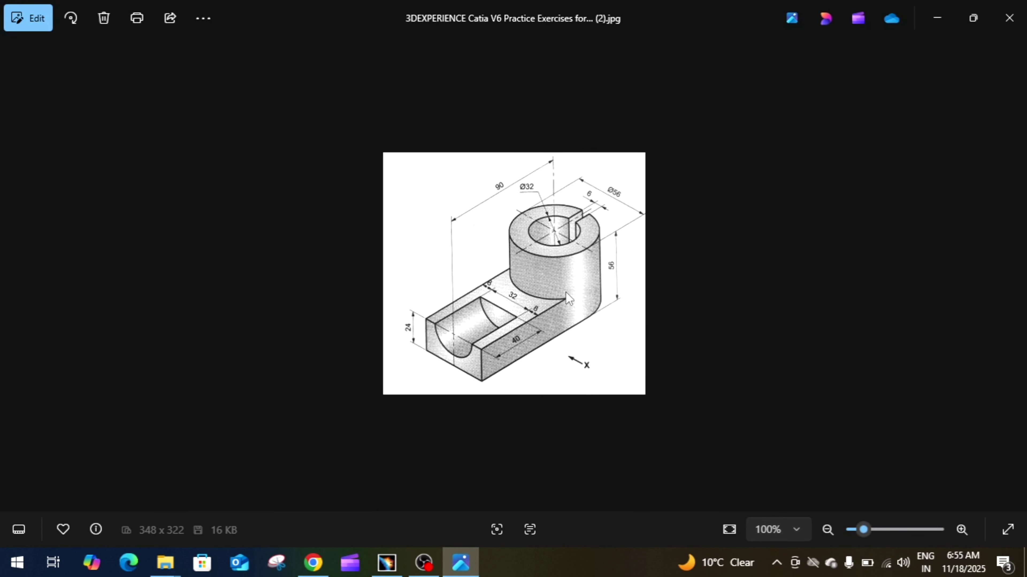
pyautogui.click(461, 561)
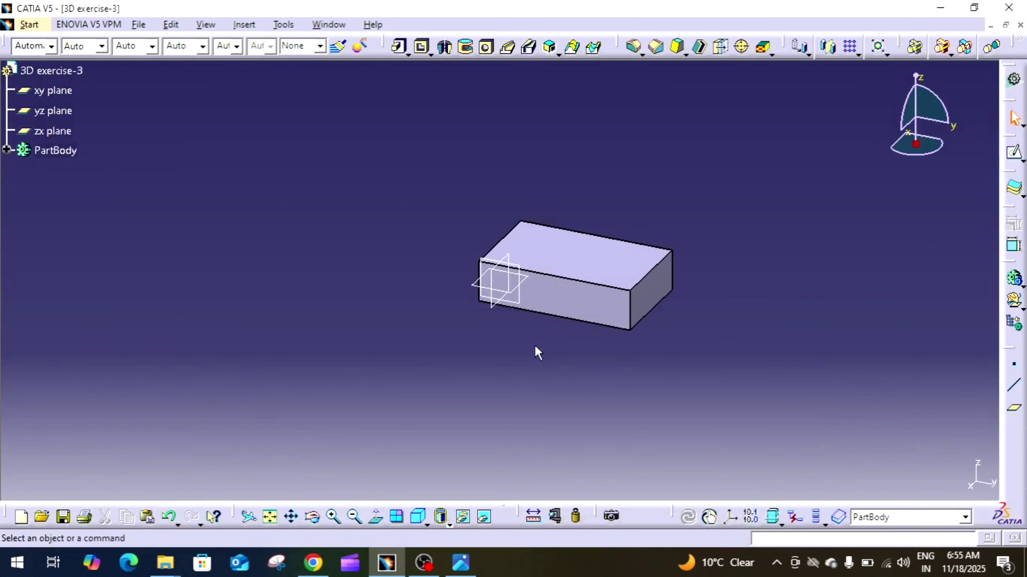
pyautogui.click(536, 285)
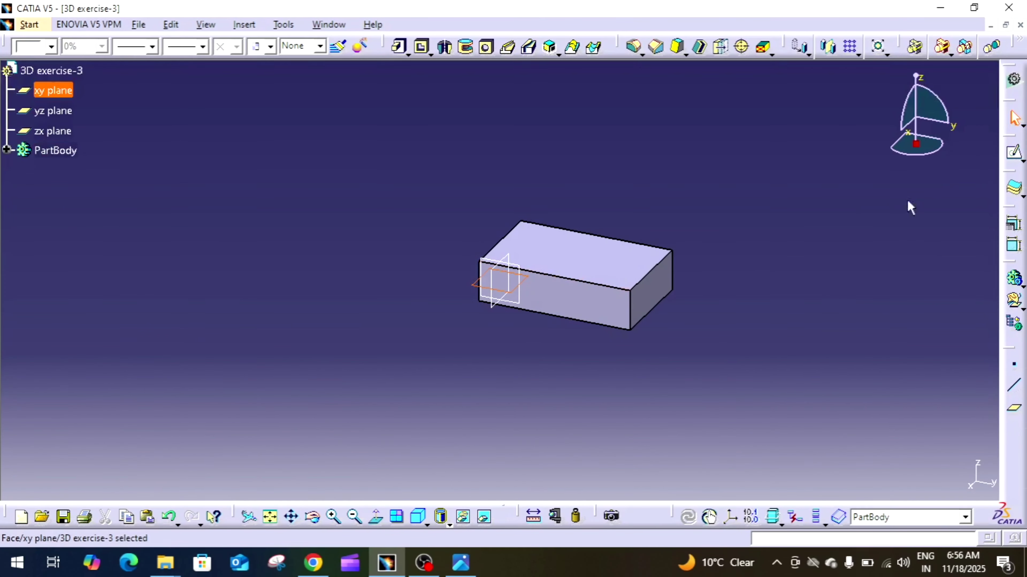
pyautogui.click(1016, 153)
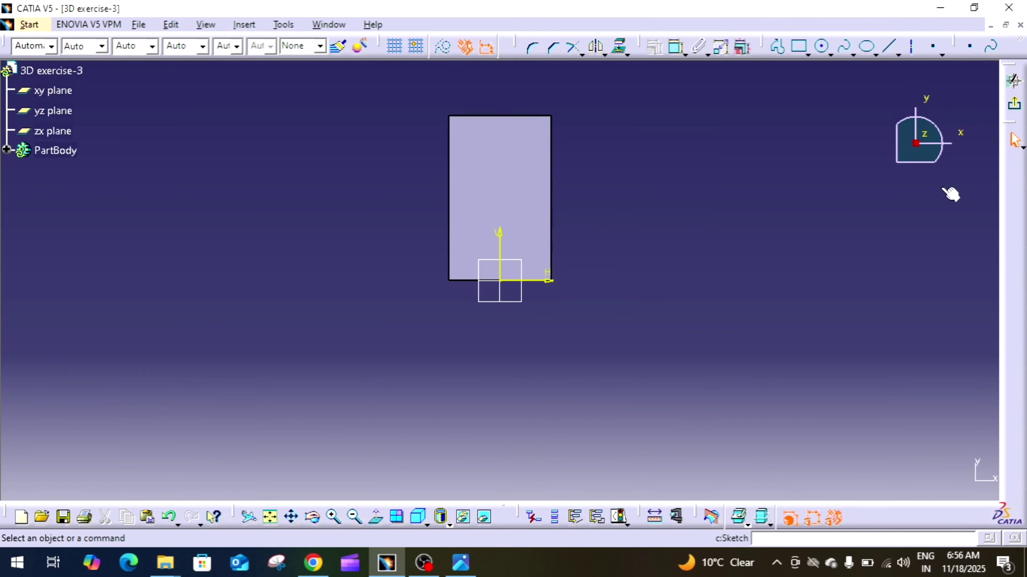
pyautogui.click(821, 46)
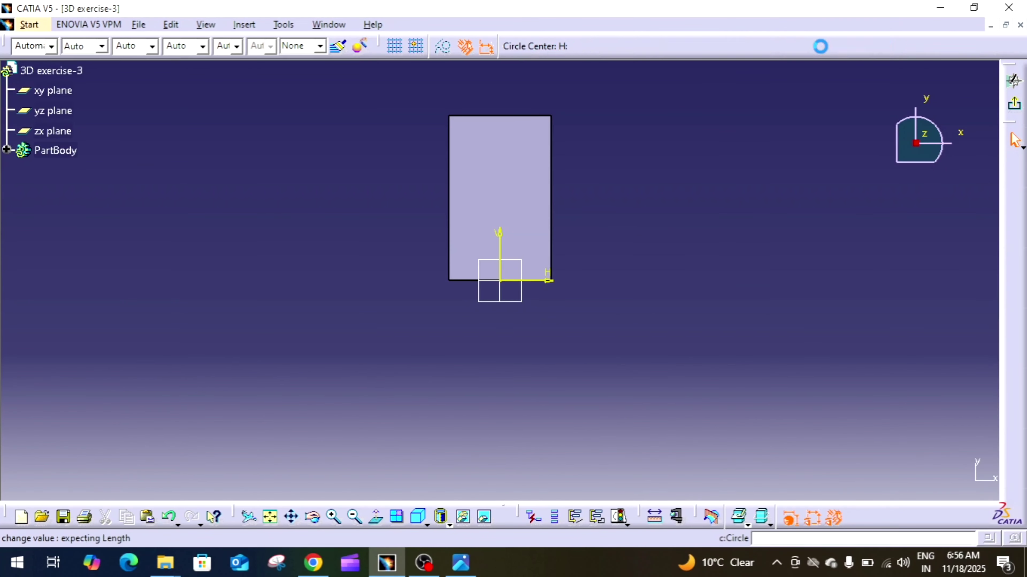
pyautogui.click(499, 281)
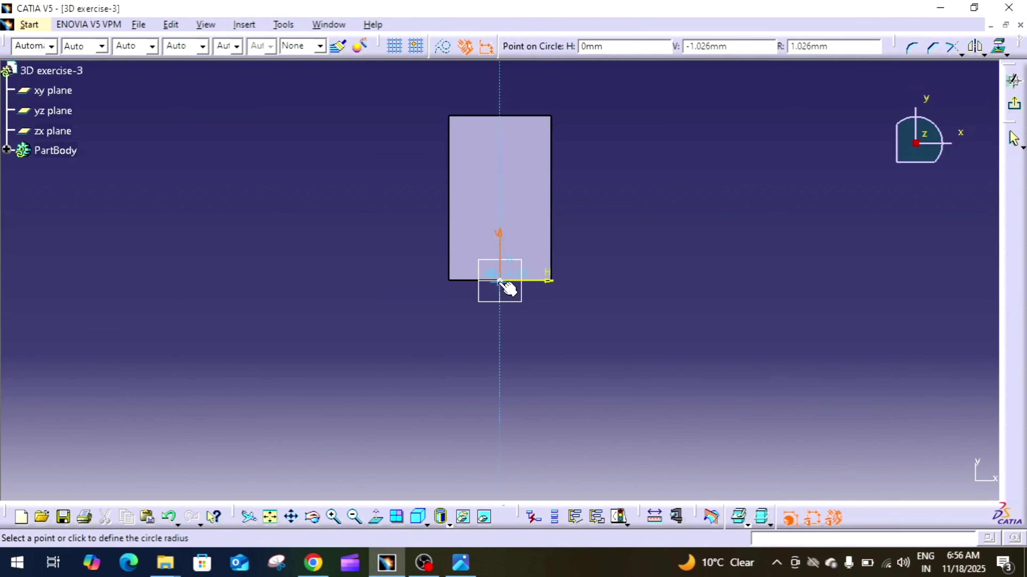
pyautogui.click(567, 270)
# Dimension the circle with a diameter of 56 mm and exit the sketch.
pyautogui.click(676, 46)
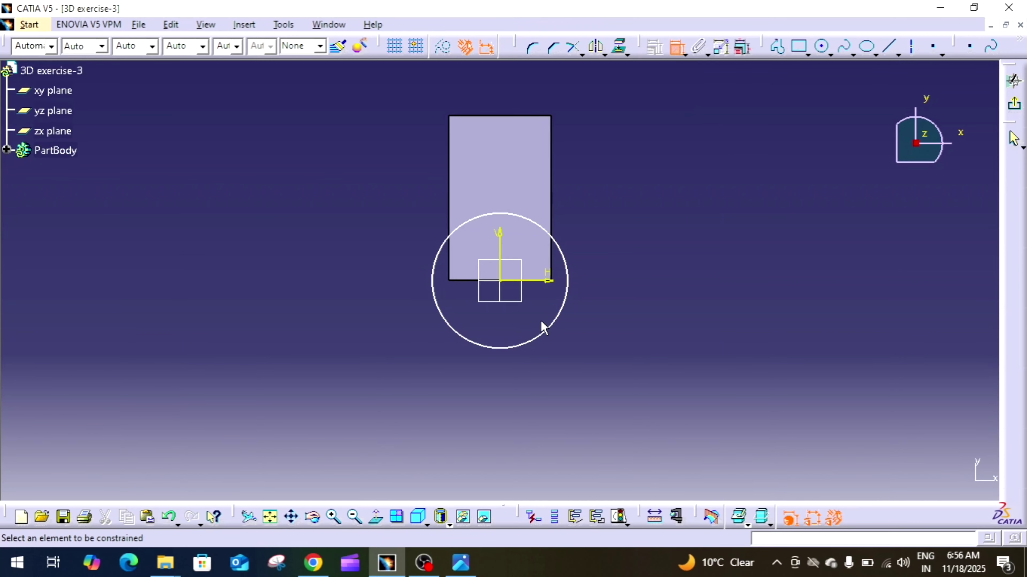
pyautogui.click(563, 315)
pyautogui.click(619, 321)
pyautogui.doubleClick(614, 322)
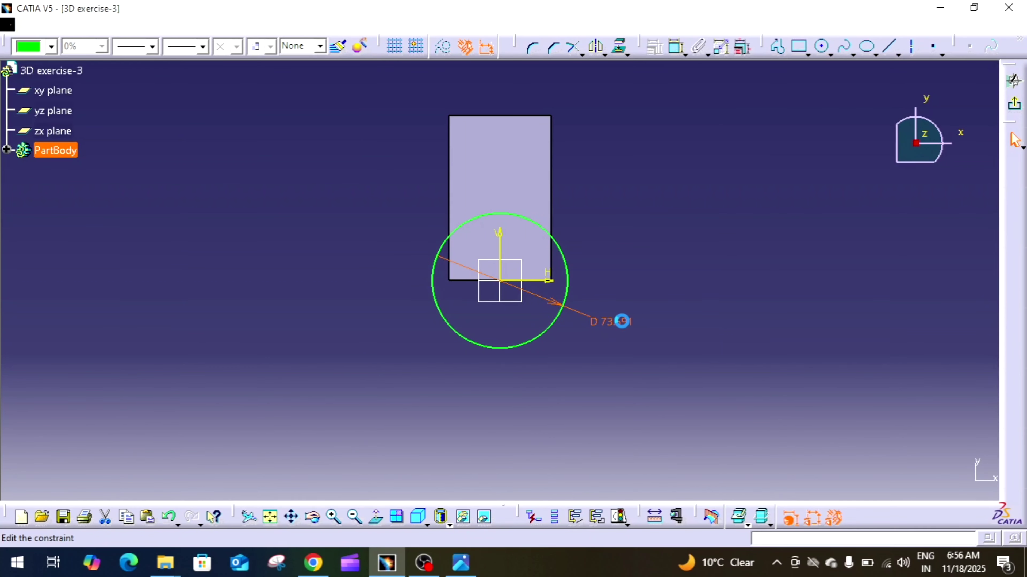
pyautogui.write('56')
pyautogui.press('Return')
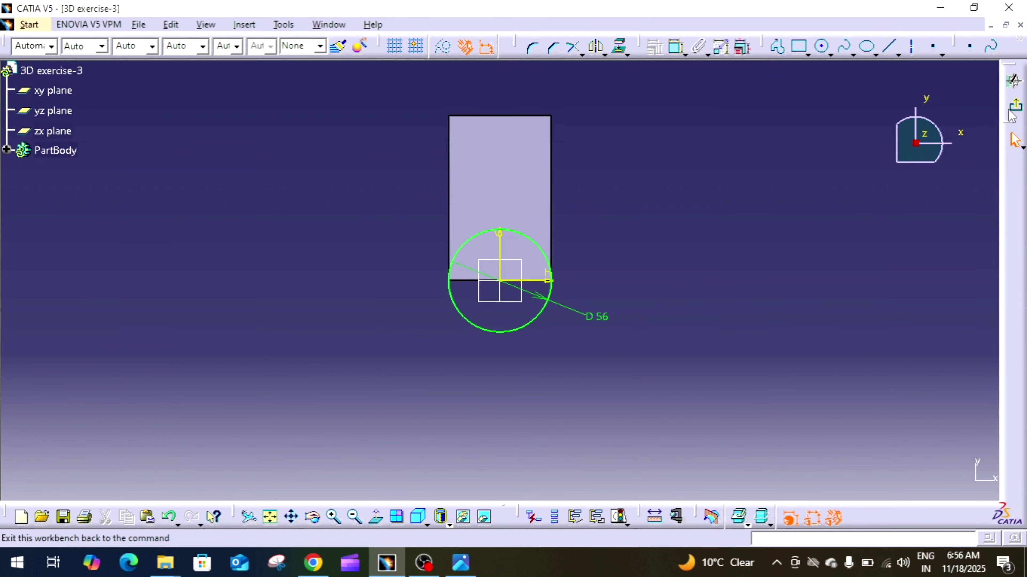
pyautogui.click(1014, 81)
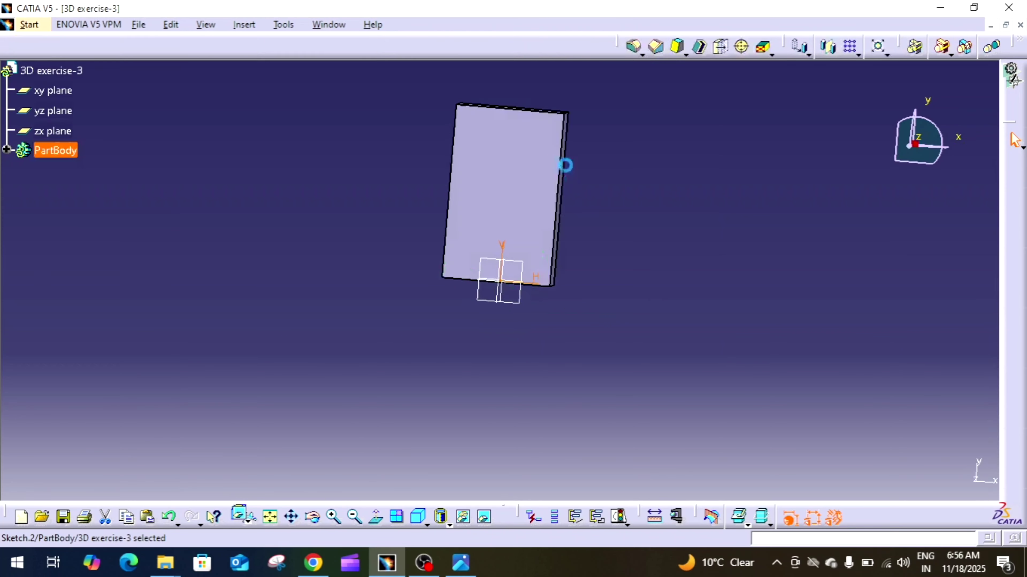
# Extrude the circle sketch as a 56 mm high cylindrical pad at the end of the block.
pyautogui.click(400, 48)
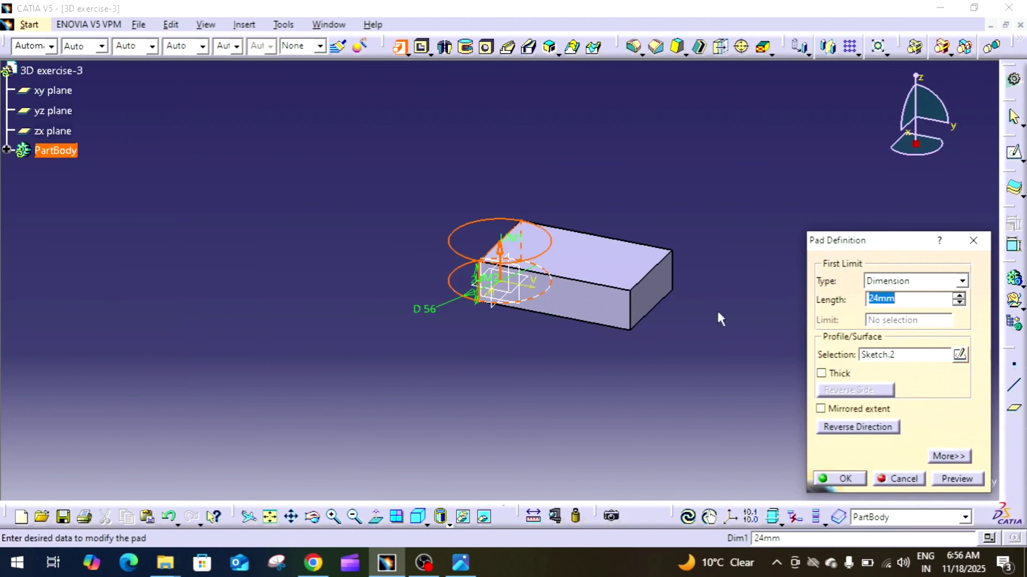
pyautogui.write('50')
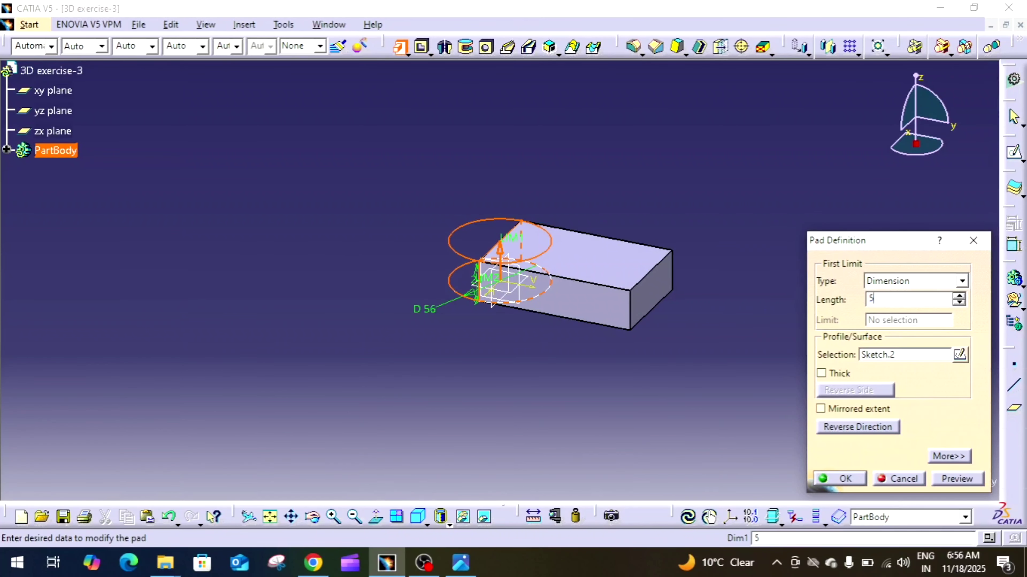
pyautogui.press('Return')
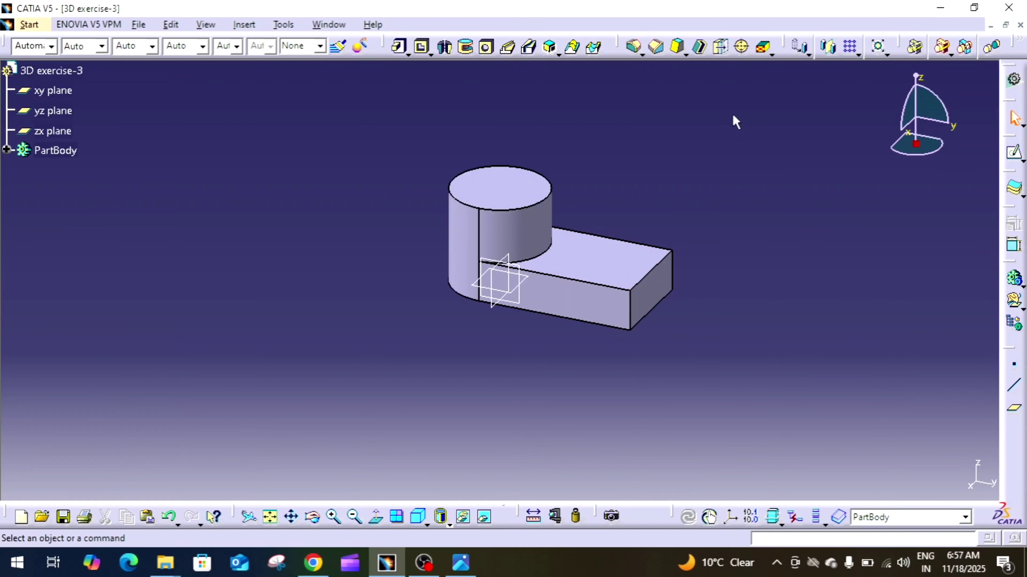
# Check the reference drawing and sketch a circle about 23 mm in diameter on the cylinder's top face, centred at the origin.
pyautogui.click(465, 572)
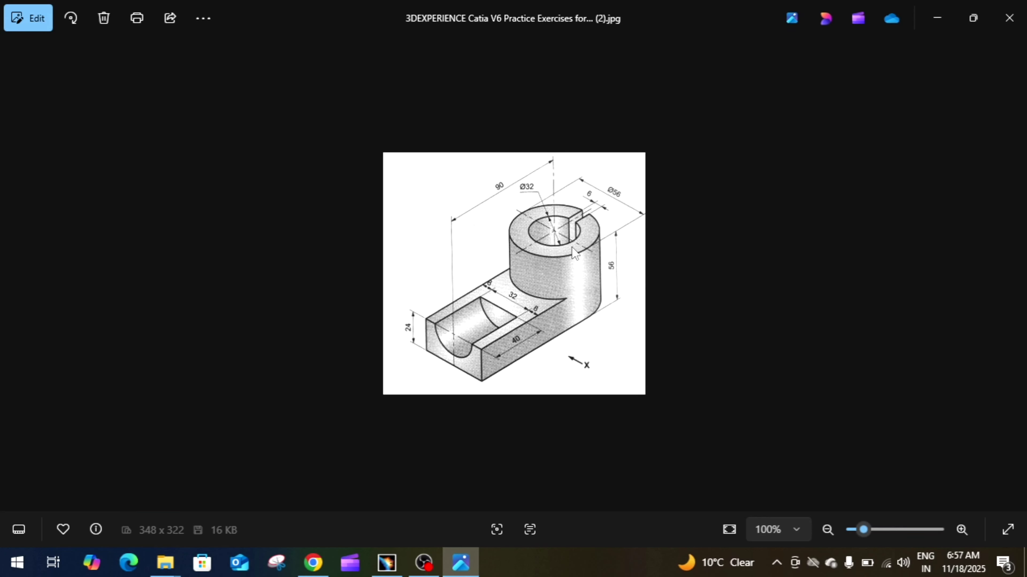
pyautogui.click(387, 563)
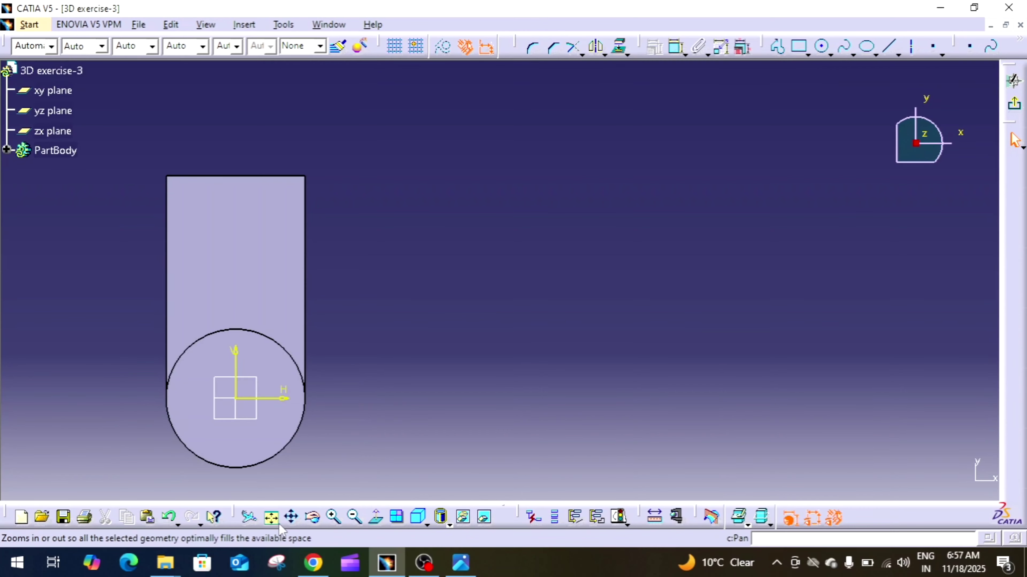
pyautogui.click(271, 517)
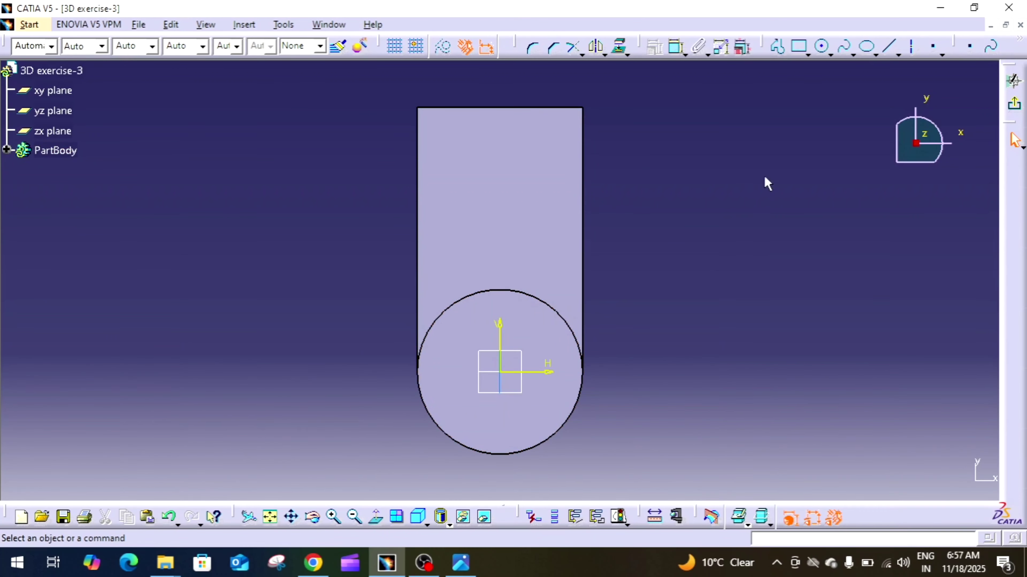
pyautogui.click(822, 47)
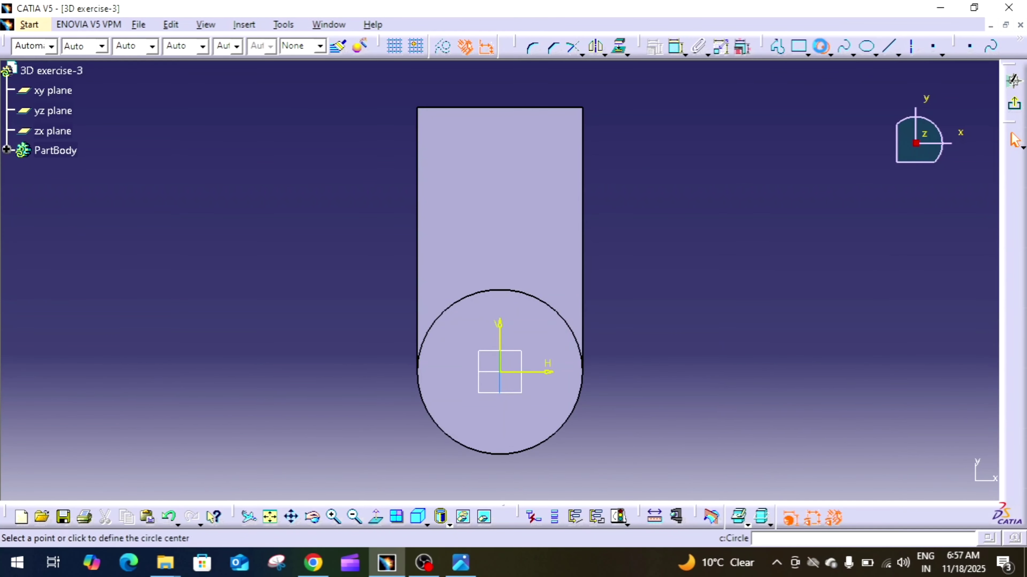
pyautogui.click(501, 372)
pyautogui.click(524, 347)
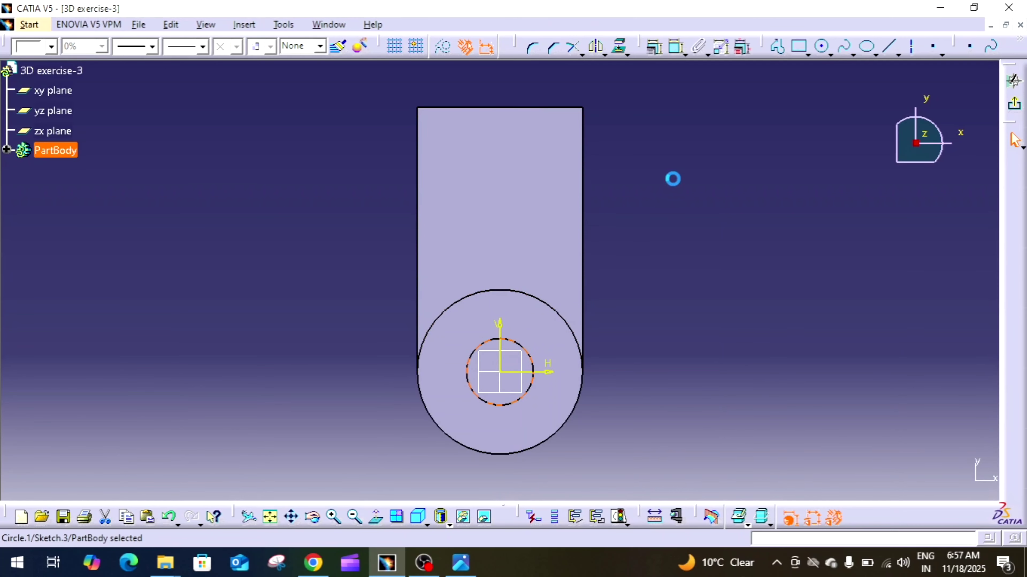
# Dimension the inner circle with a diameter of 32 mm and exit the sketch.
pyautogui.click(676, 47)
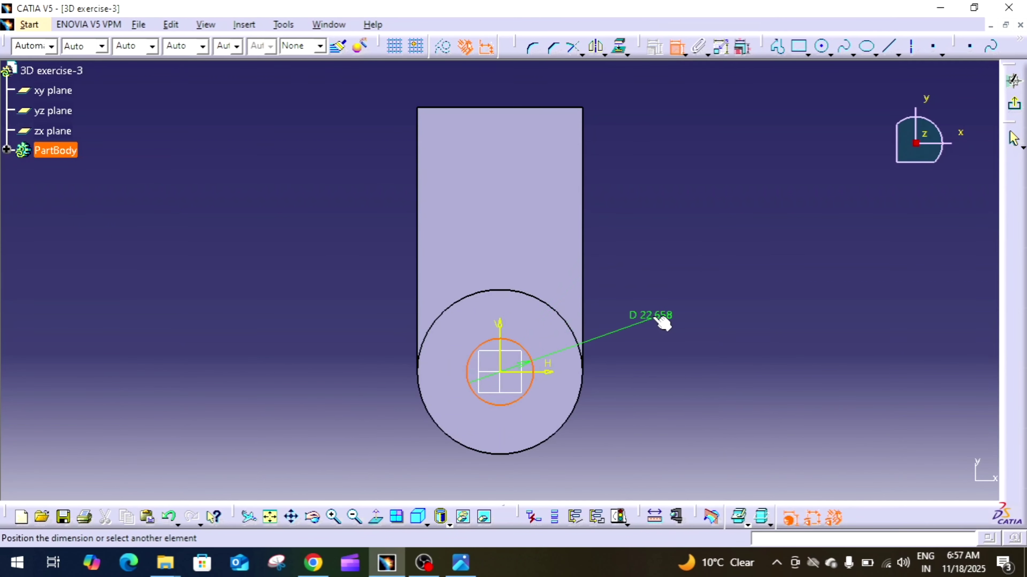
pyautogui.click(663, 322)
pyautogui.doubleClick(655, 314)
pyautogui.write('3')
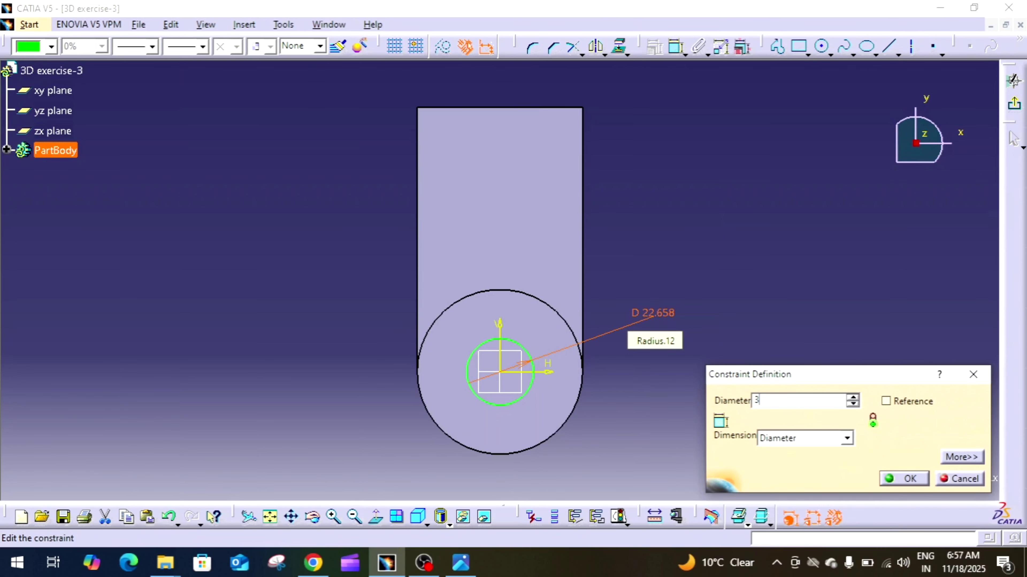
pyautogui.write('2mm')
pyautogui.press('Return')
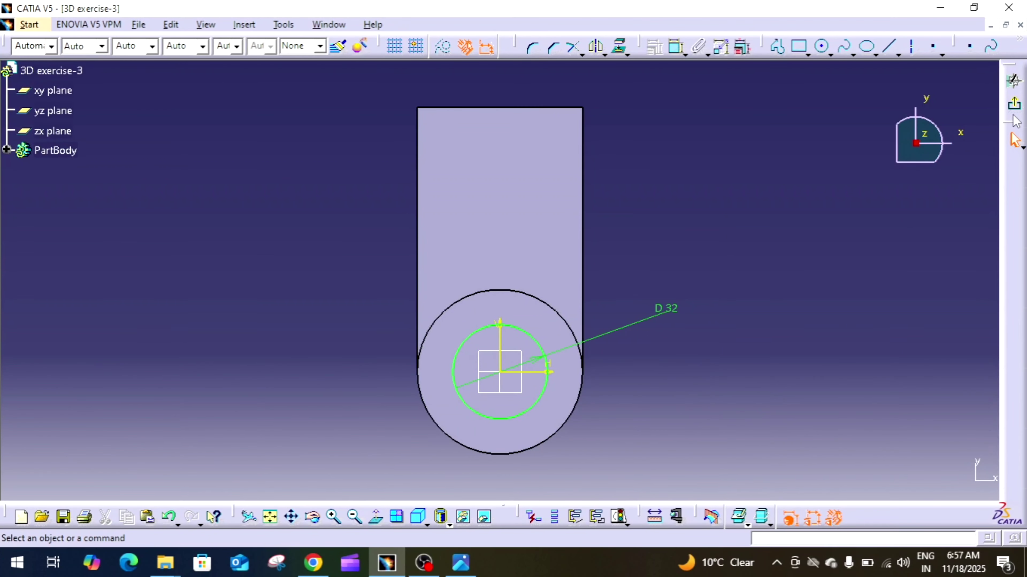
pyautogui.click(1015, 114)
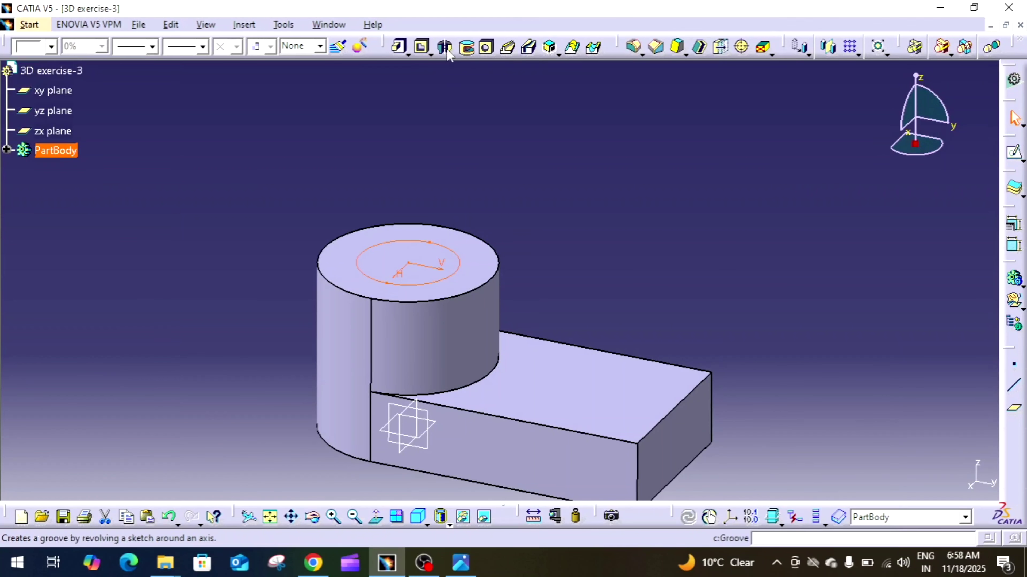
# Cut a pocket through the cylinder from the 32 mm circle sketch, using the Up to last limit type.
pyautogui.click(421, 51)
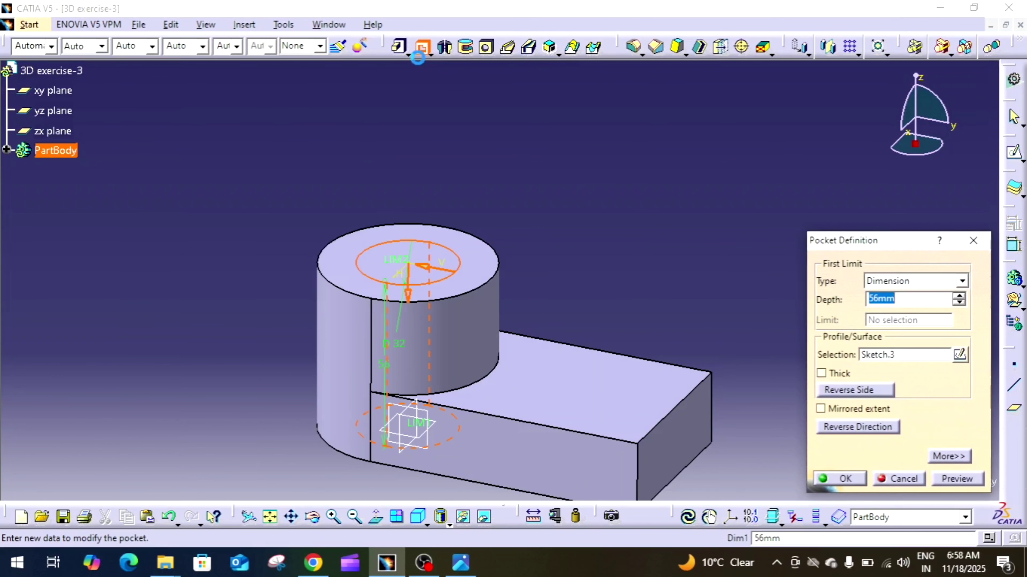
pyautogui.click(915, 282)
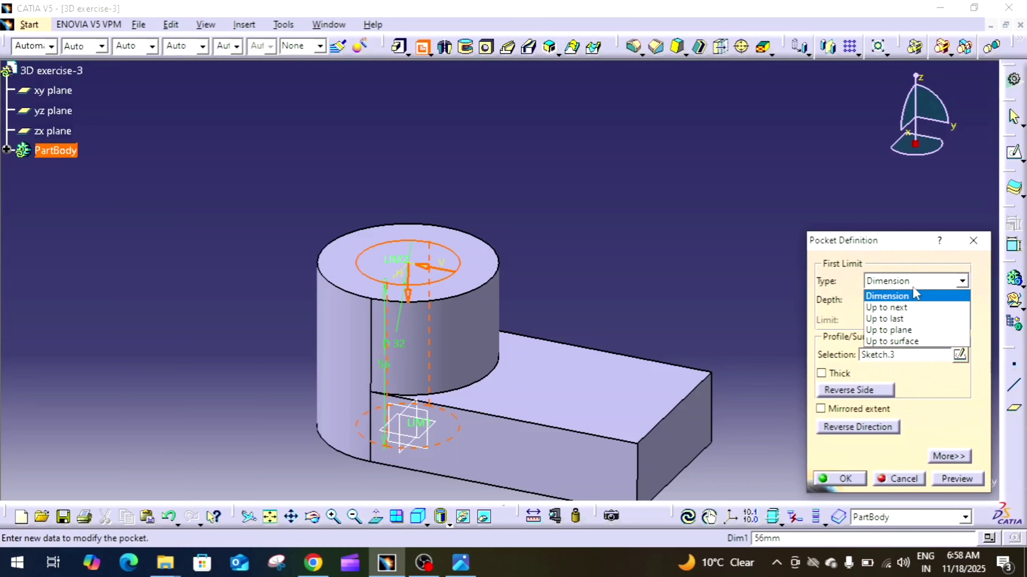
pyautogui.click(908, 320)
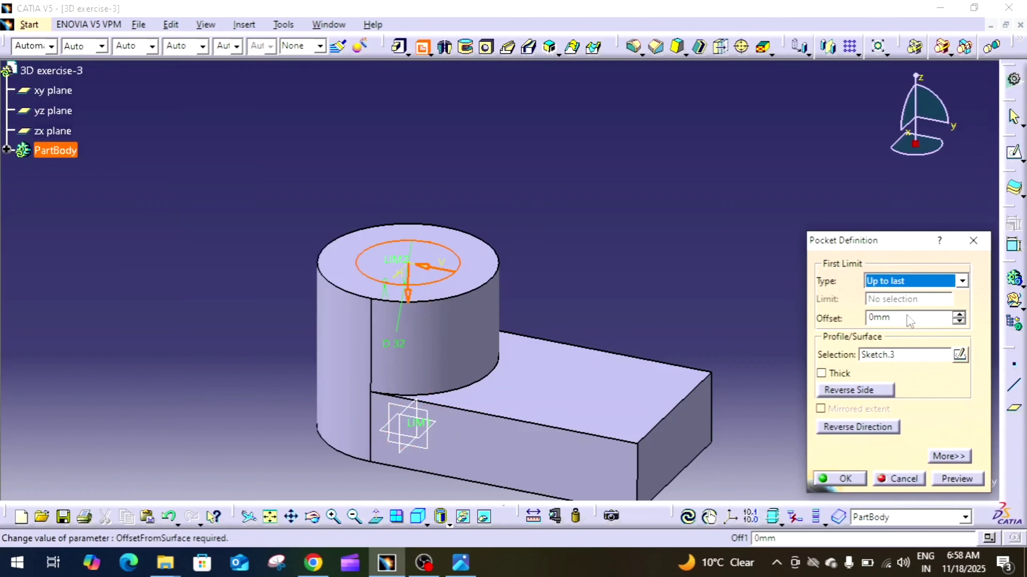
pyautogui.click(910, 283)
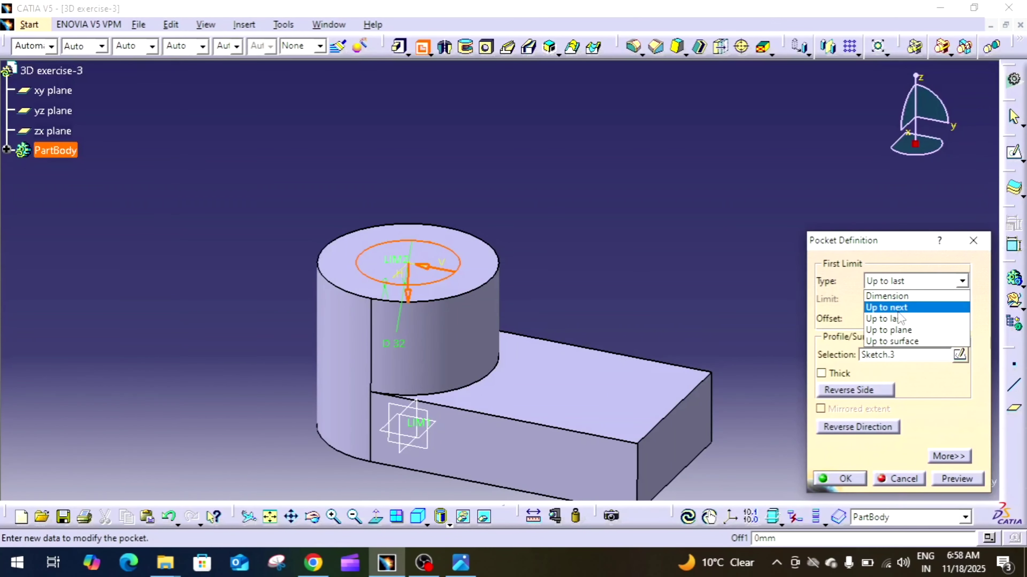